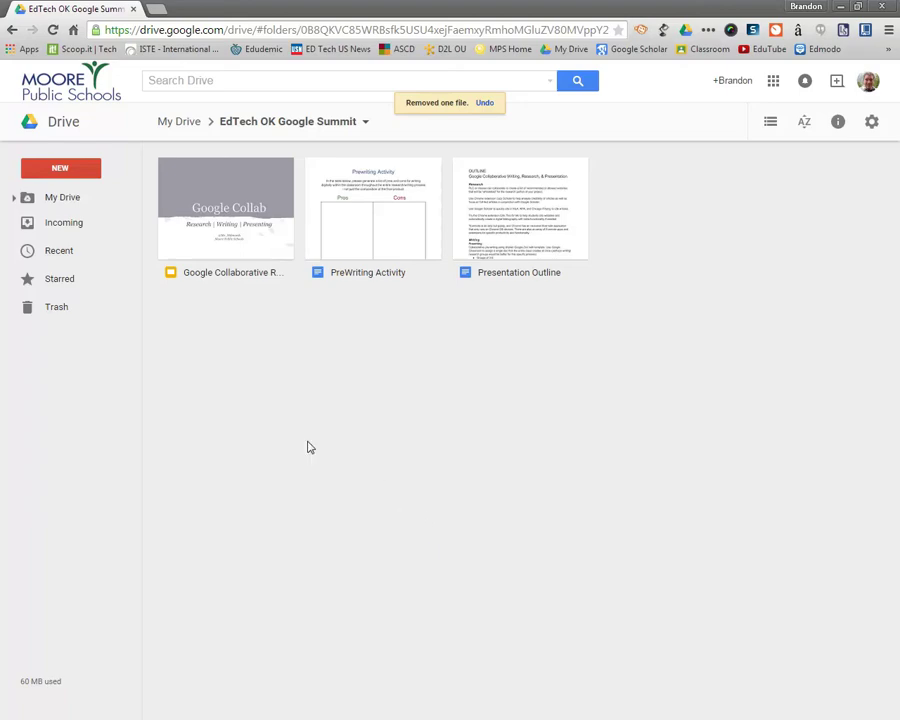
Create a new blank Google Doc from the NEW menu in the EdTech OK Google Summit folder
{"action": "left_click", "coordinate": [60, 173]}
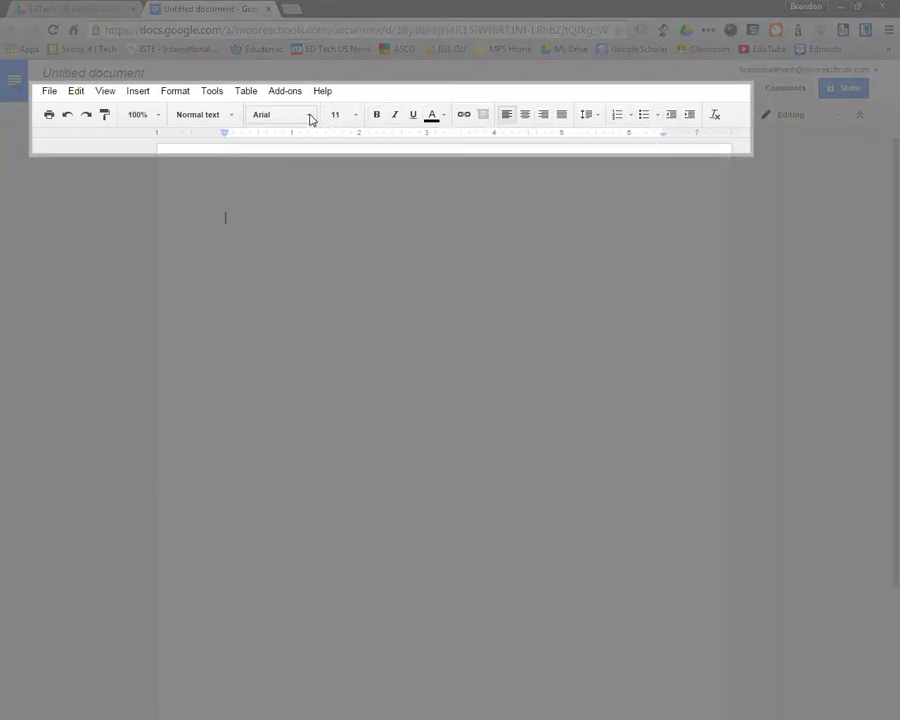
Set the document to Times New Roman, size 12, with double line spacing
{"action": "left_click", "coordinate": [309, 118]}
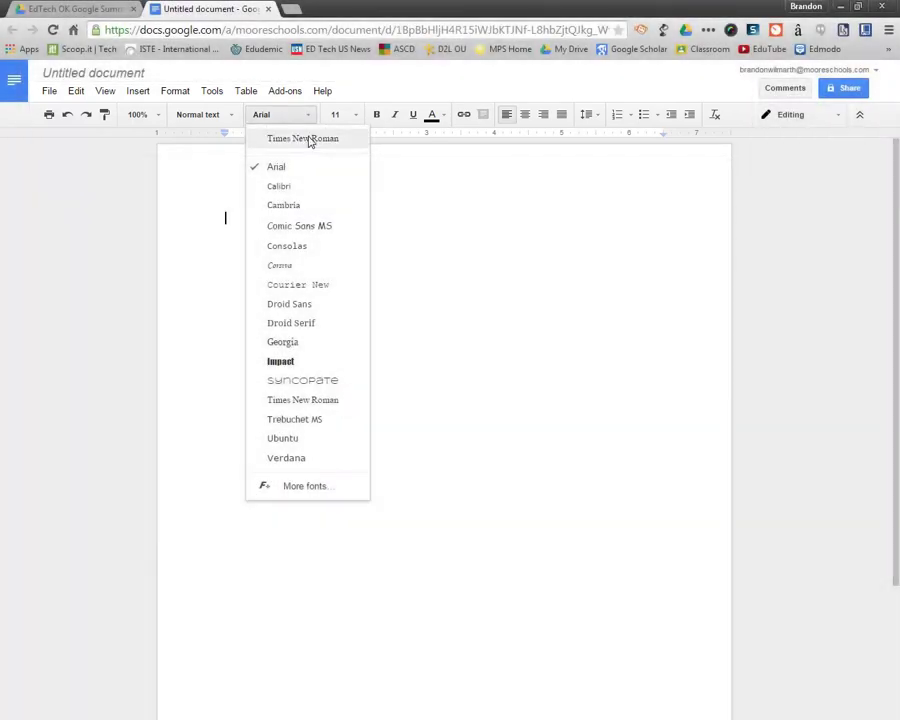
{"action": "left_click", "coordinate": [311, 139]}
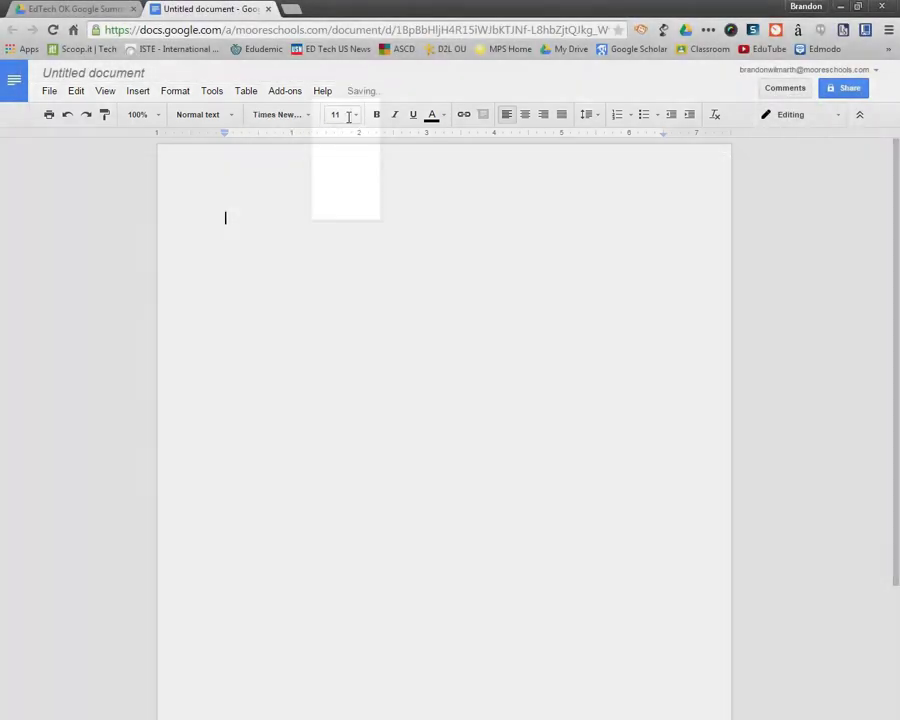
{"action": "left_click", "coordinate": [348, 116]}
{"action": "left_click", "coordinate": [348, 211]}
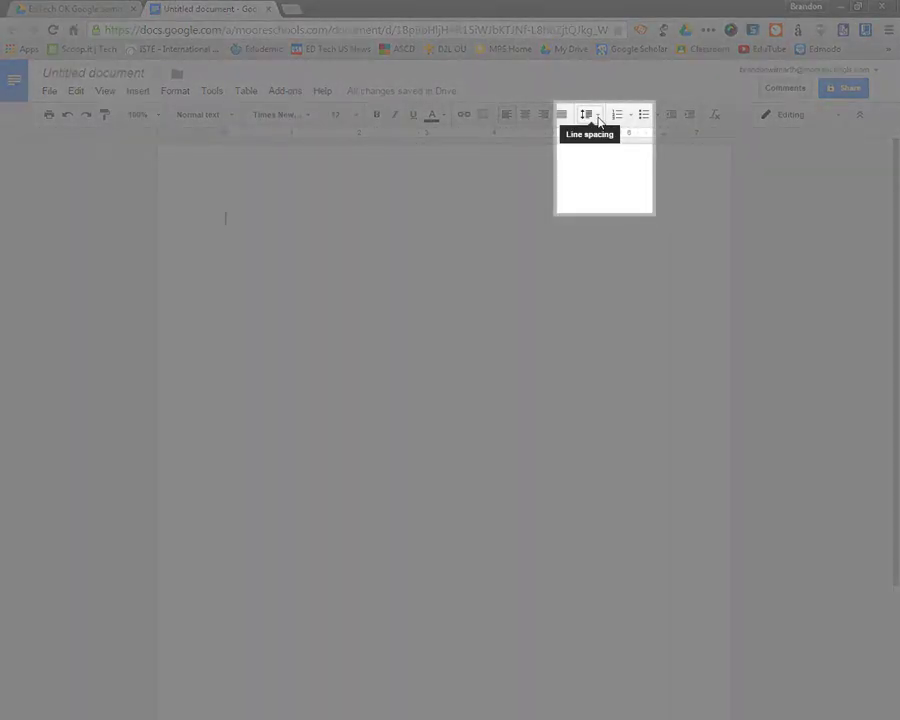
{"action": "left_click", "coordinate": [597, 116]}
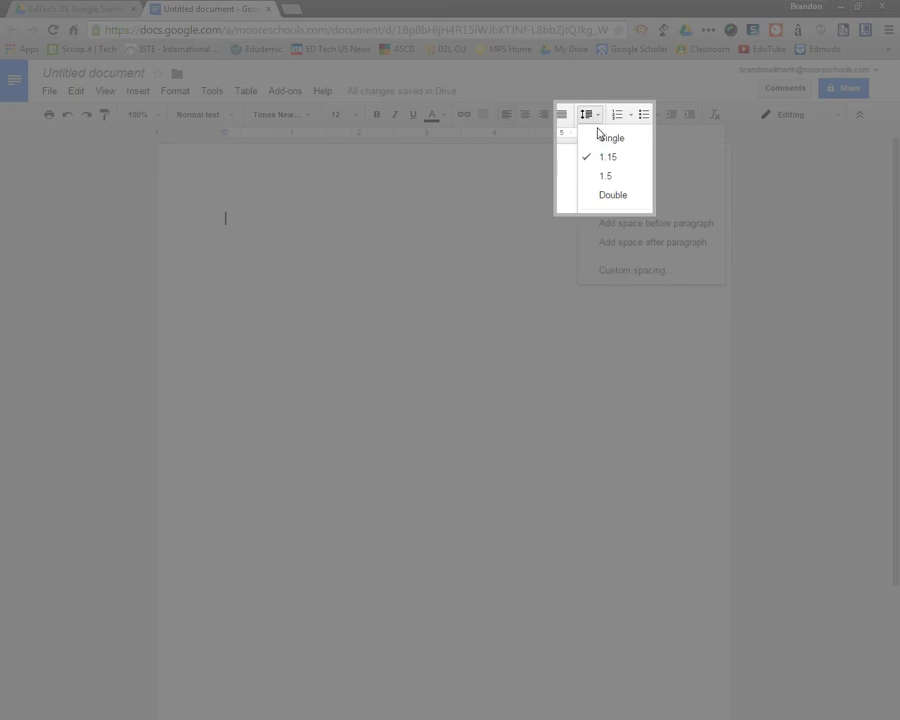
{"action": "left_click", "coordinate": [613, 198]}
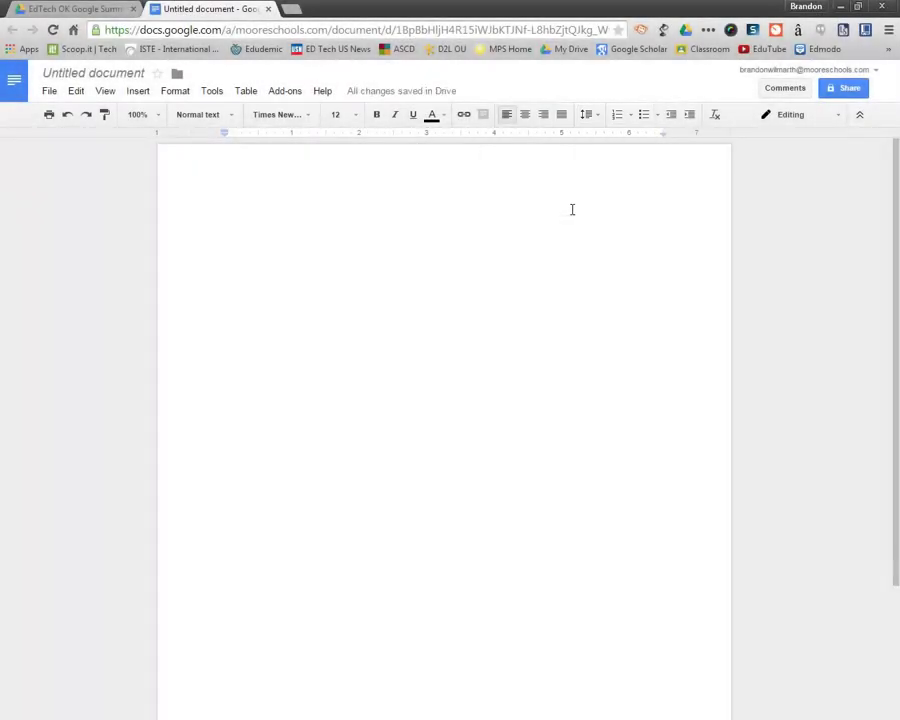
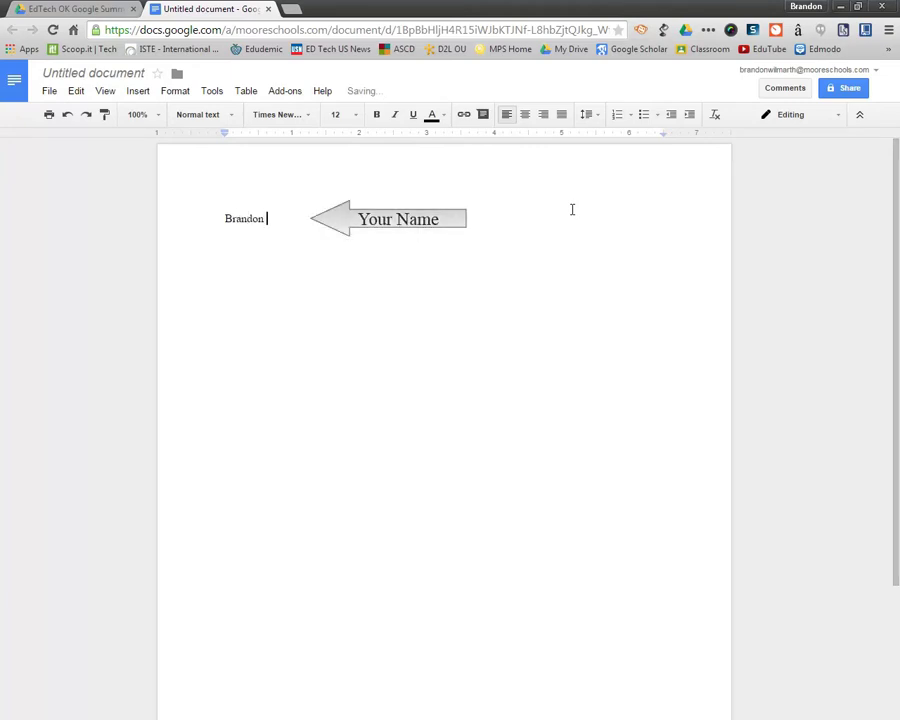
Type the heading lines: student's name, teacher's name, 'Ed. Tech', '21 February 2015', then a new line
{"action": "key", "text": "Return"}
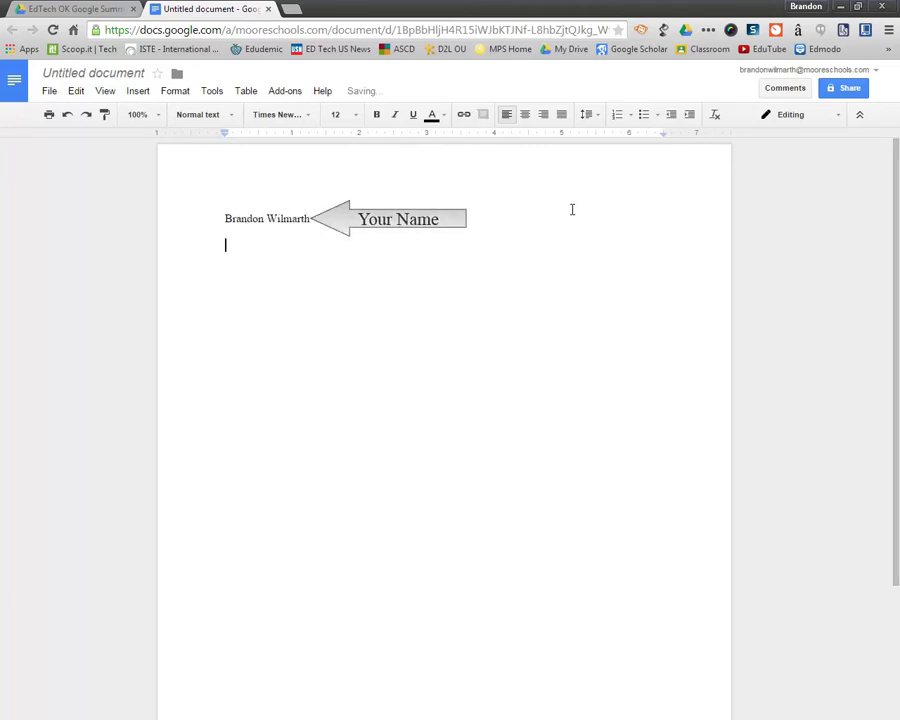
{"action": "type", "text": "Mr. Google"}
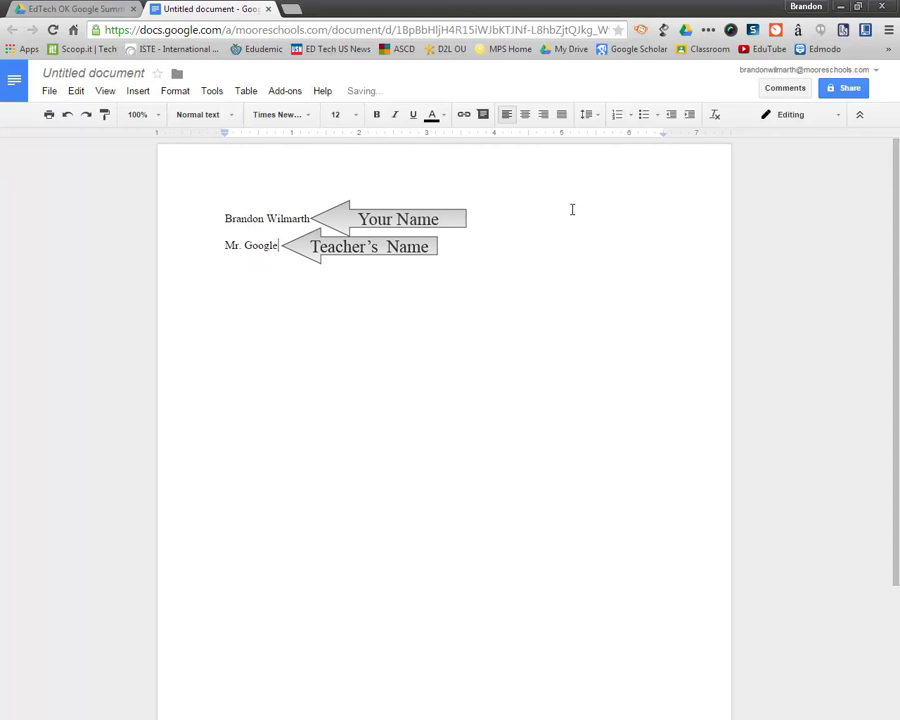
{"action": "key", "text": "Return"}
{"action": "type", "text": "Ed. Tech"}
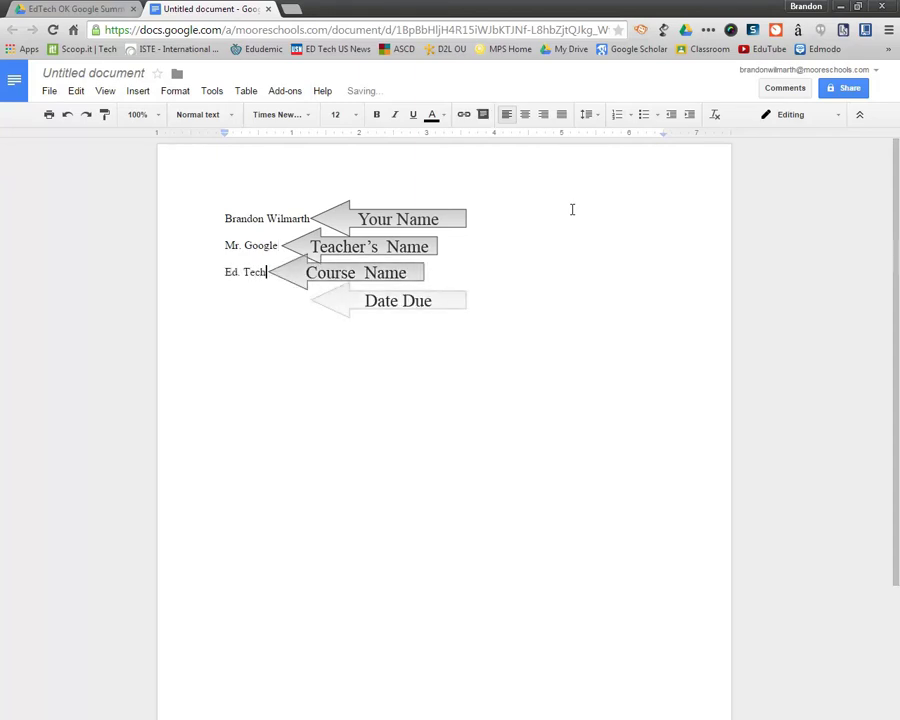
{"action": "key", "text": "Return"}
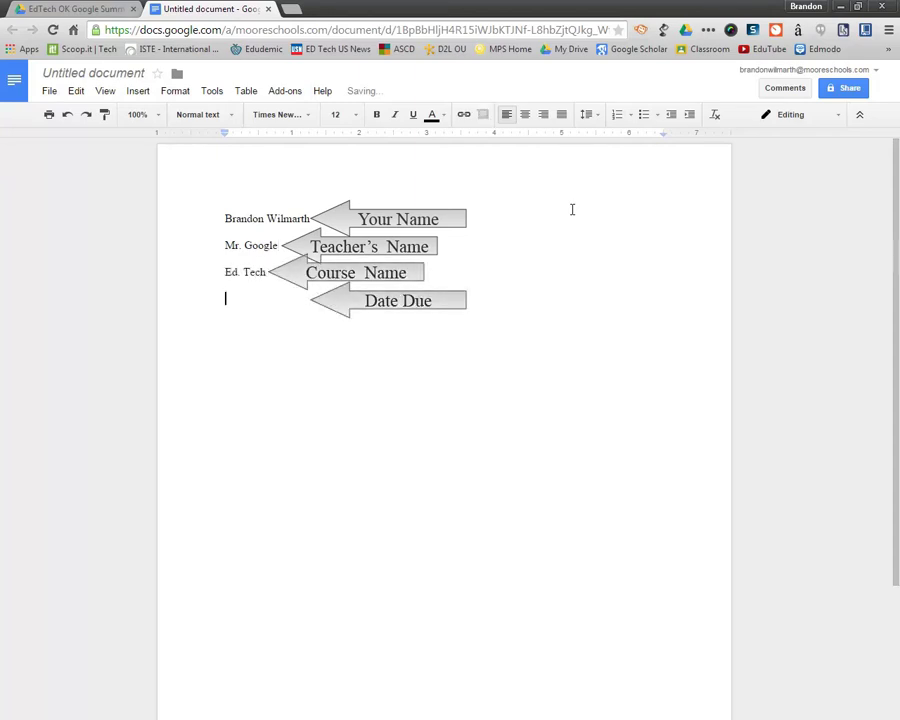
{"action": "type", "text": "21 February "}
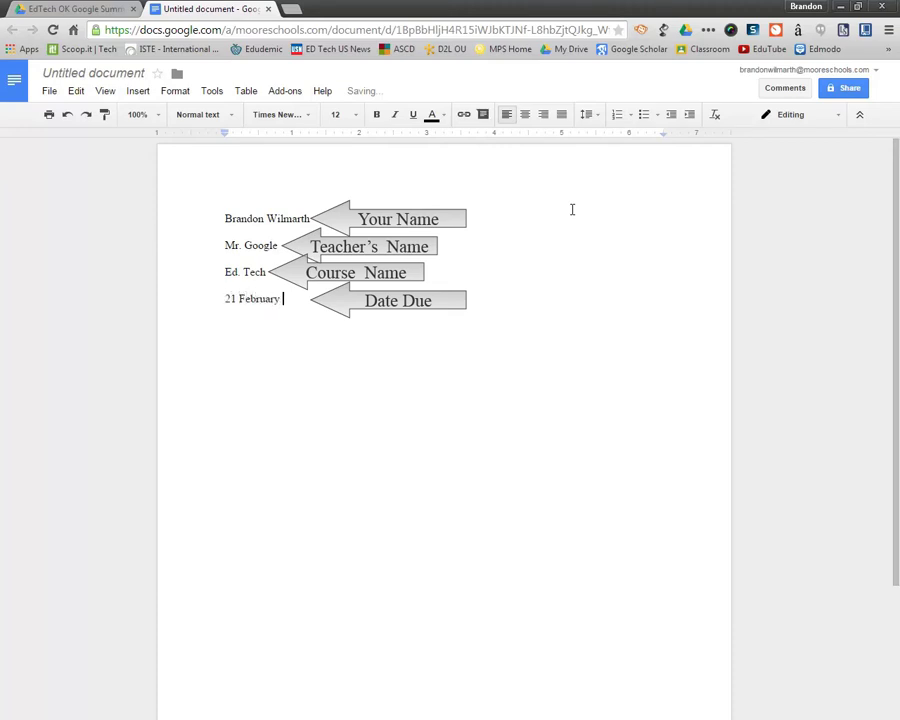
{"action": "type", "text": "2015"}
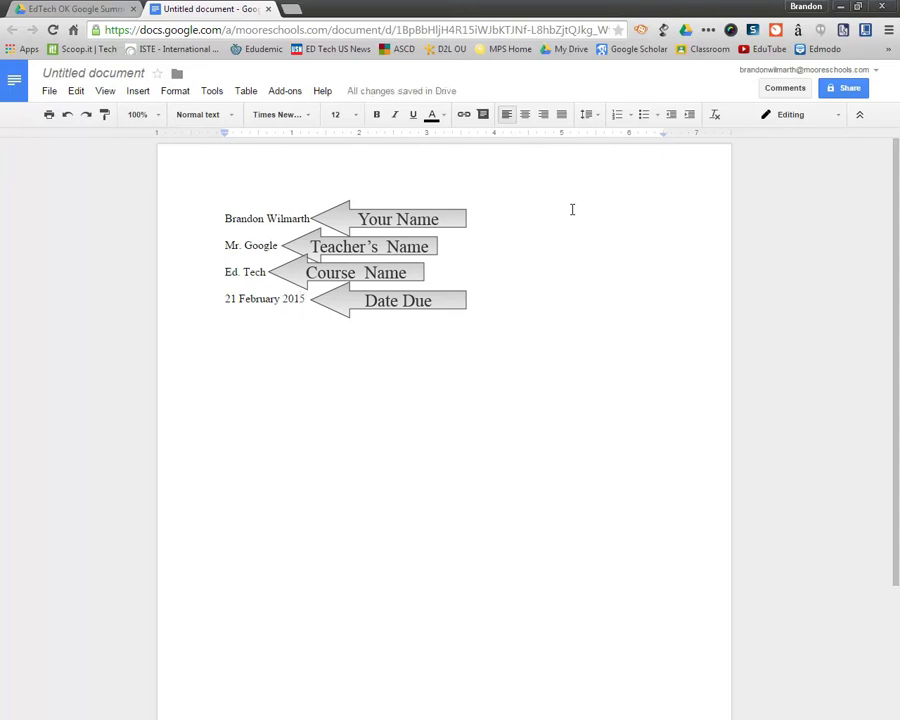
{"action": "key", "text": "Return"}
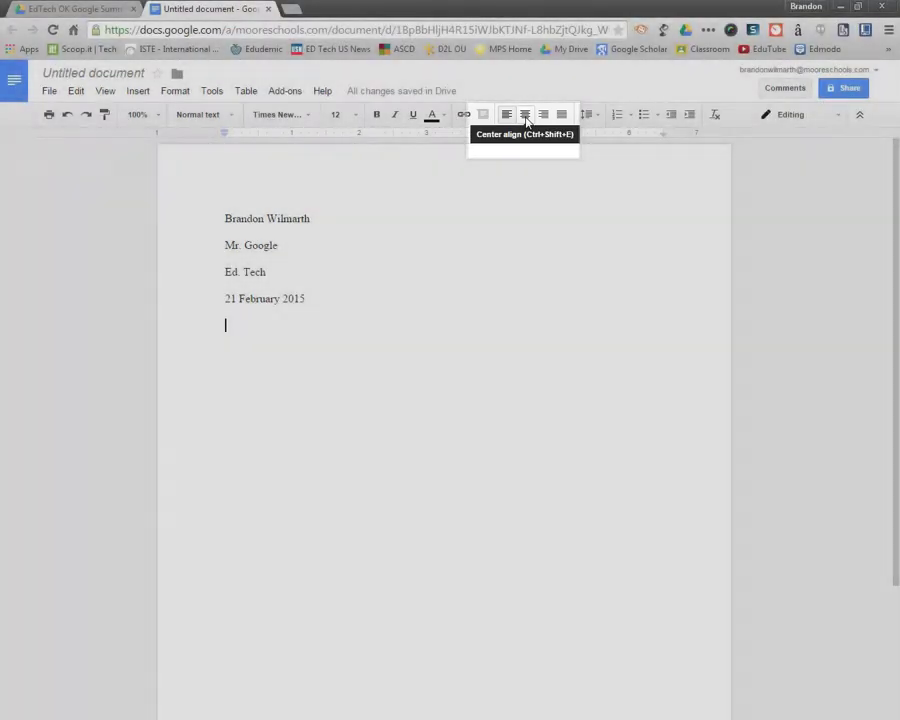
Add a centered 'Title' line, then return the next line to left alignment
{"action": "left_click", "coordinate": [526, 116]}
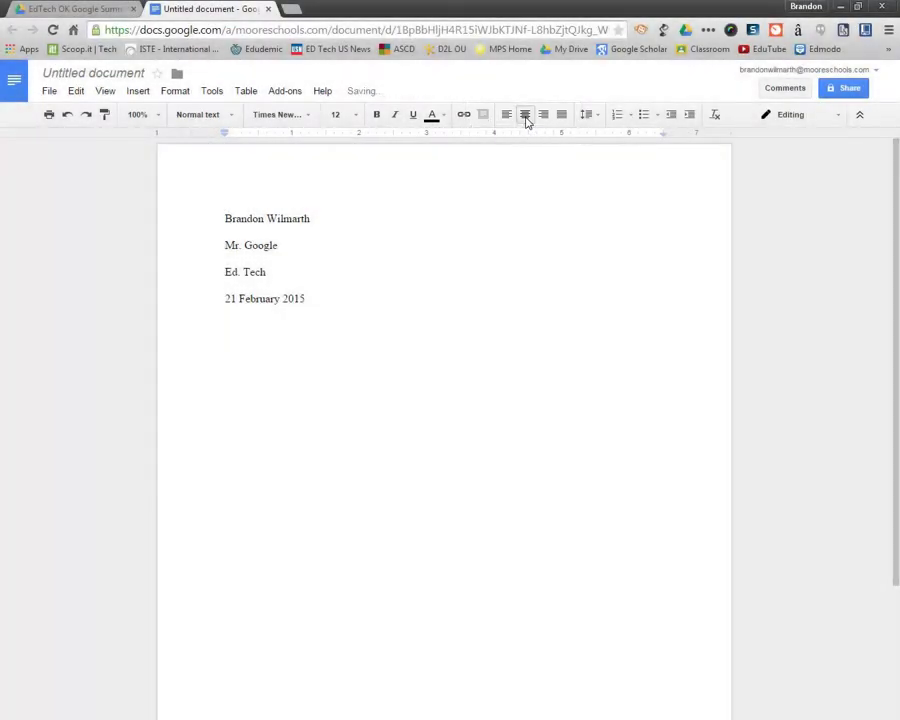
{"action": "type", "text": "Title"}
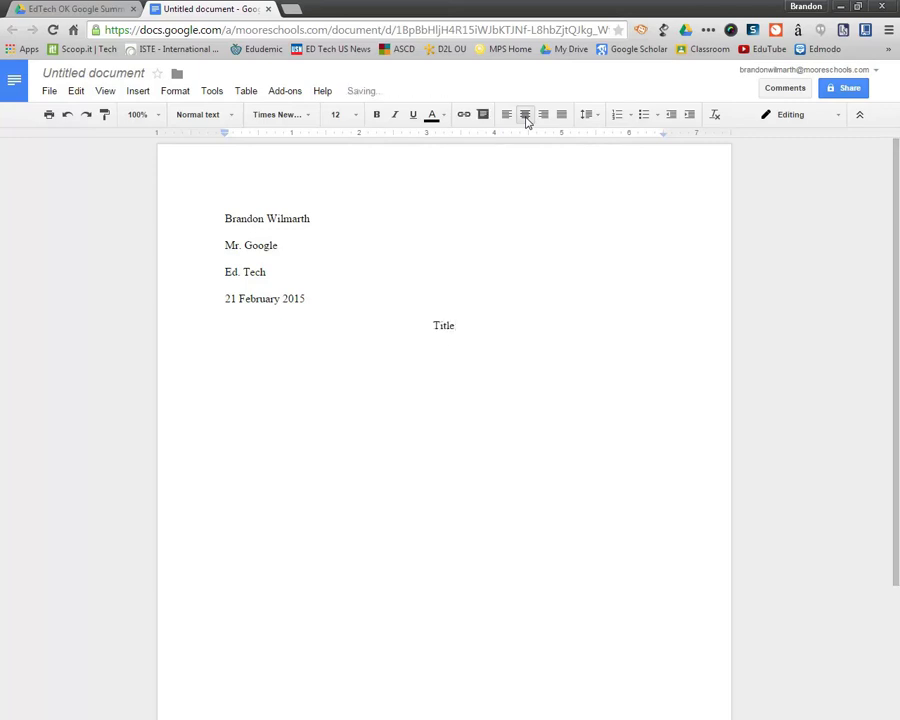
{"action": "key", "text": "Return"}
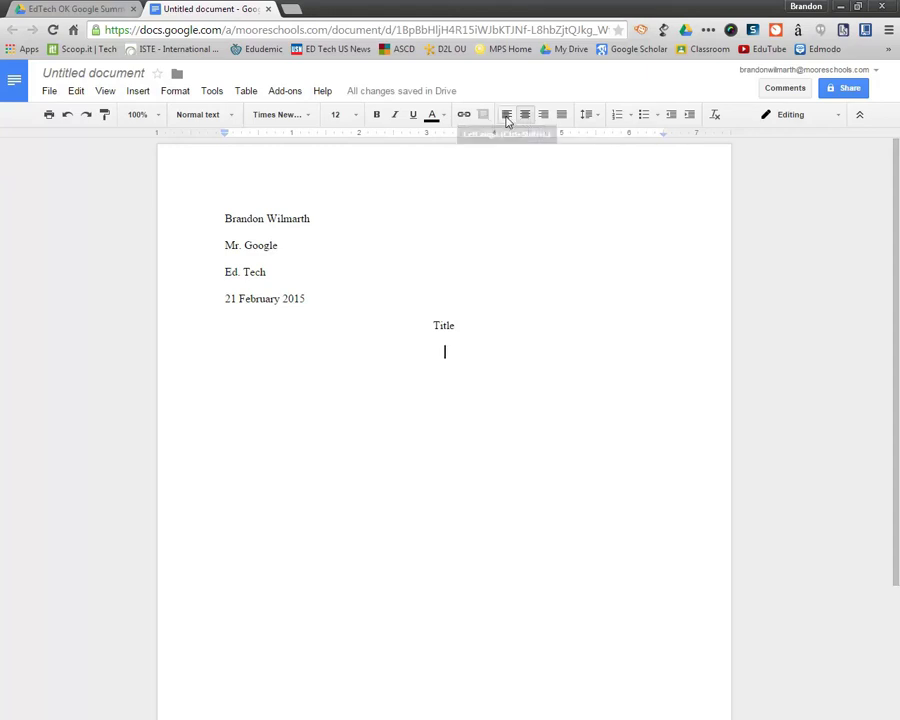
{"action": "left_click", "coordinate": [507, 116]}
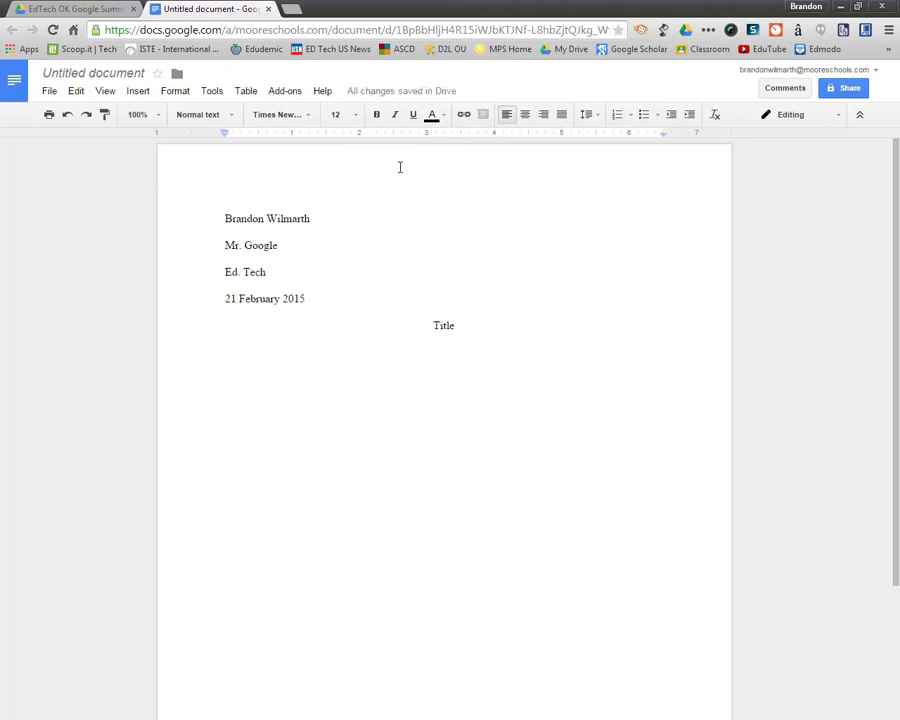
Give the empty paragraph below Title a 0.5-inch first-line indent using the ruler marker
{"action": "key", "text": "Tab"}
{"action": "key", "text": "BackSpace"}
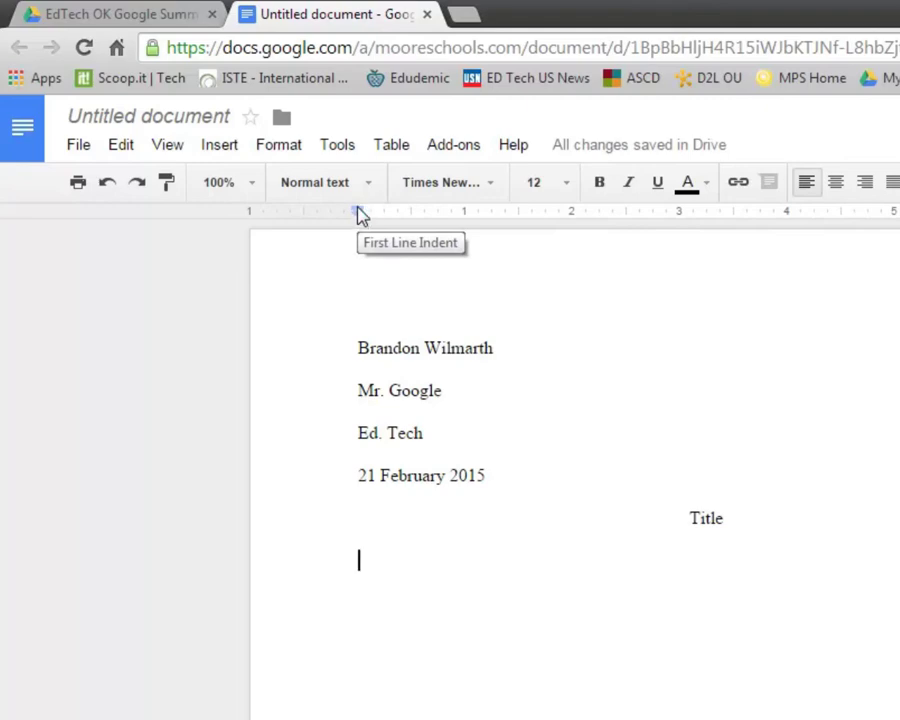
{"action": "left_click_drag", "start_coordinate": [357, 211], "coordinate": [416, 218]}
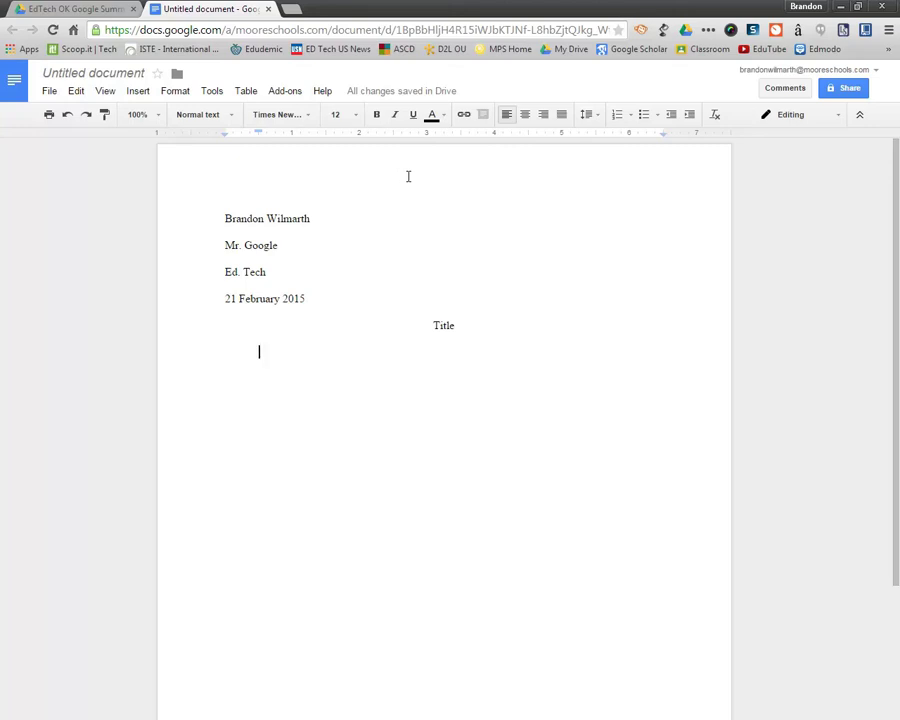
{"action": "key", "text": "shift+Left"}
Insert a header at the top of the page from the Insert menu
{"action": "left_click", "coordinate": [139, 95]}
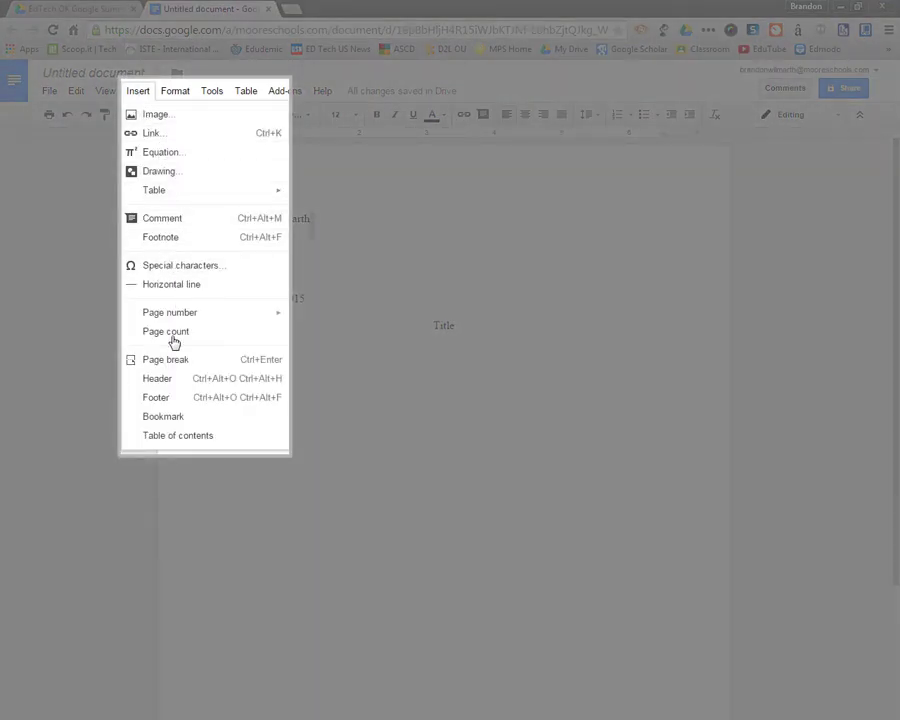
{"action": "left_click", "coordinate": [158, 378]}
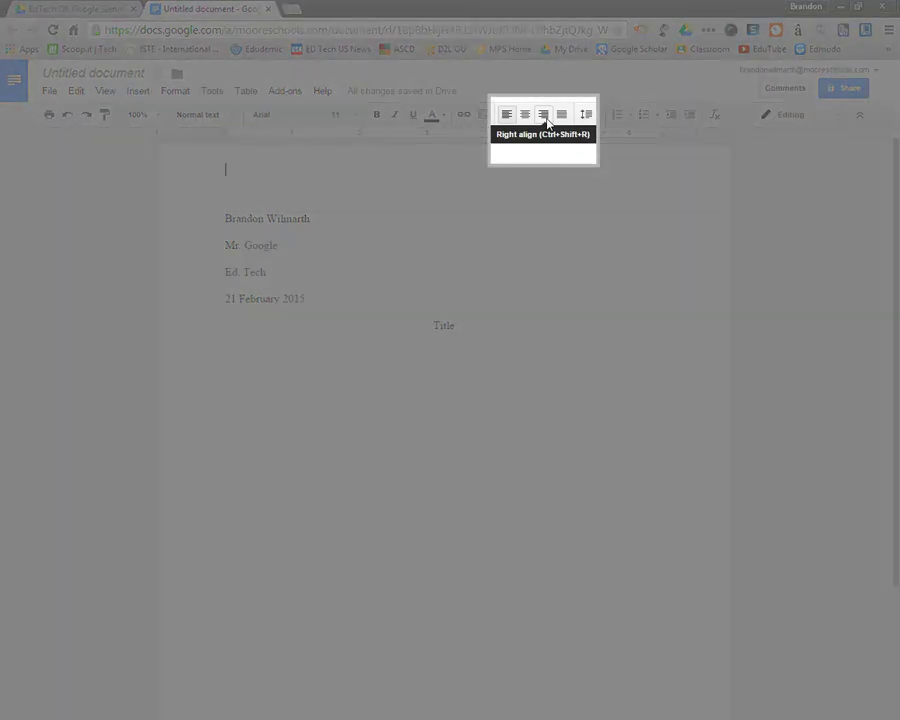
Right-align the header in Times New Roman 12 and type the student's surname followed by 1
{"action": "left_click", "coordinate": [545, 116]}
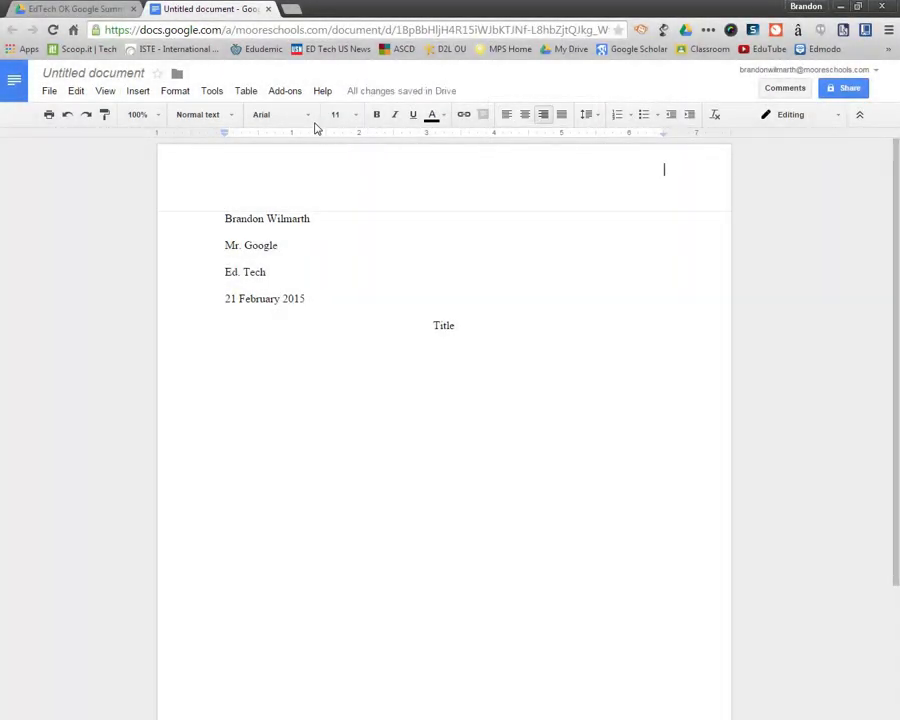
{"action": "left_click", "coordinate": [310, 118]}
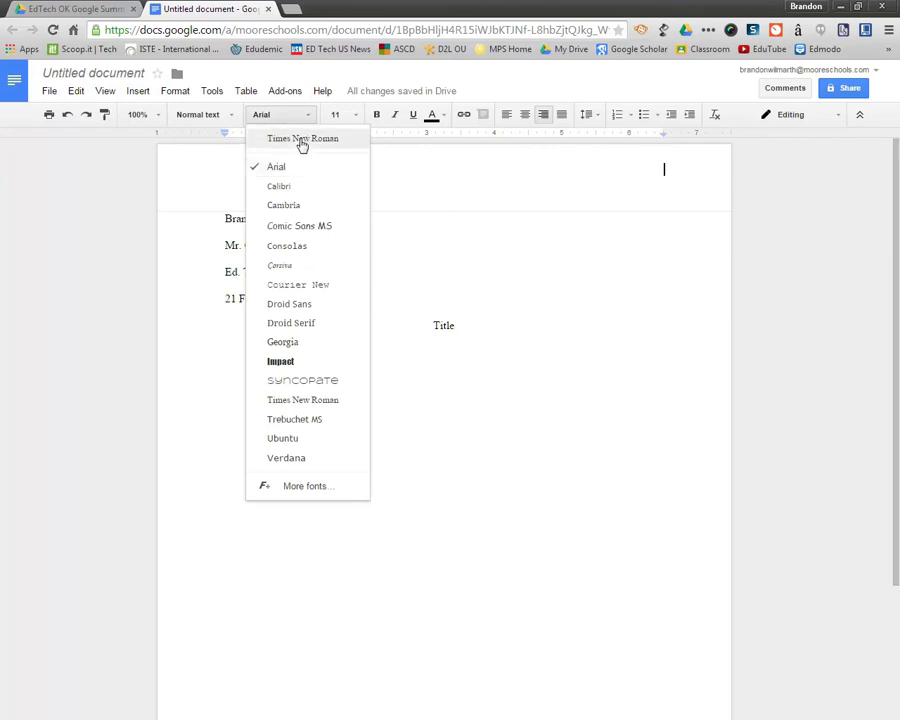
{"action": "left_click", "coordinate": [301, 141]}
{"action": "left_click", "coordinate": [347, 117]}
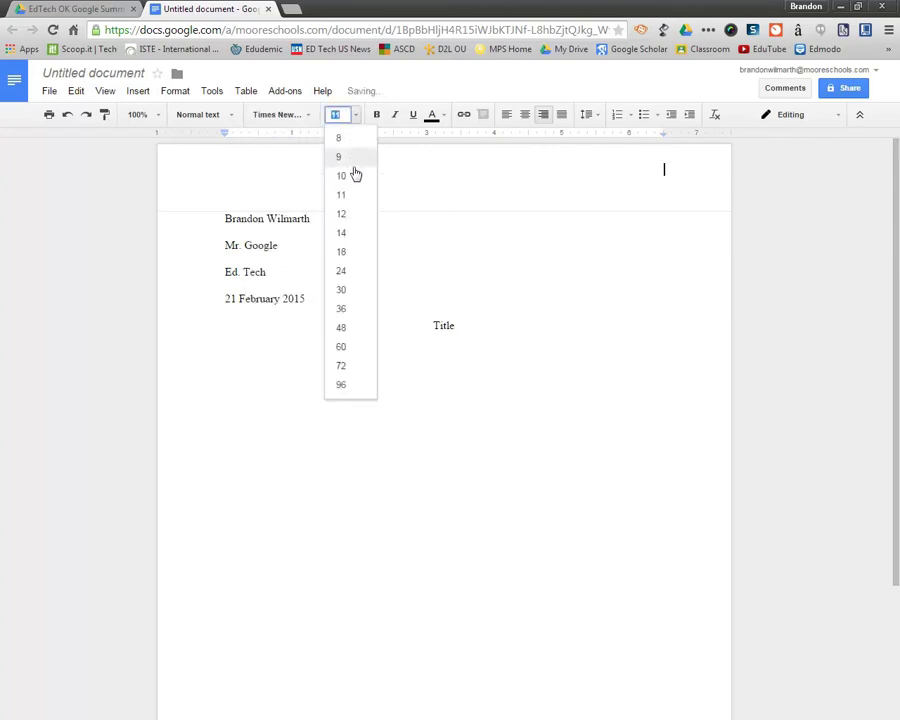
{"action": "left_click", "coordinate": [353, 217]}
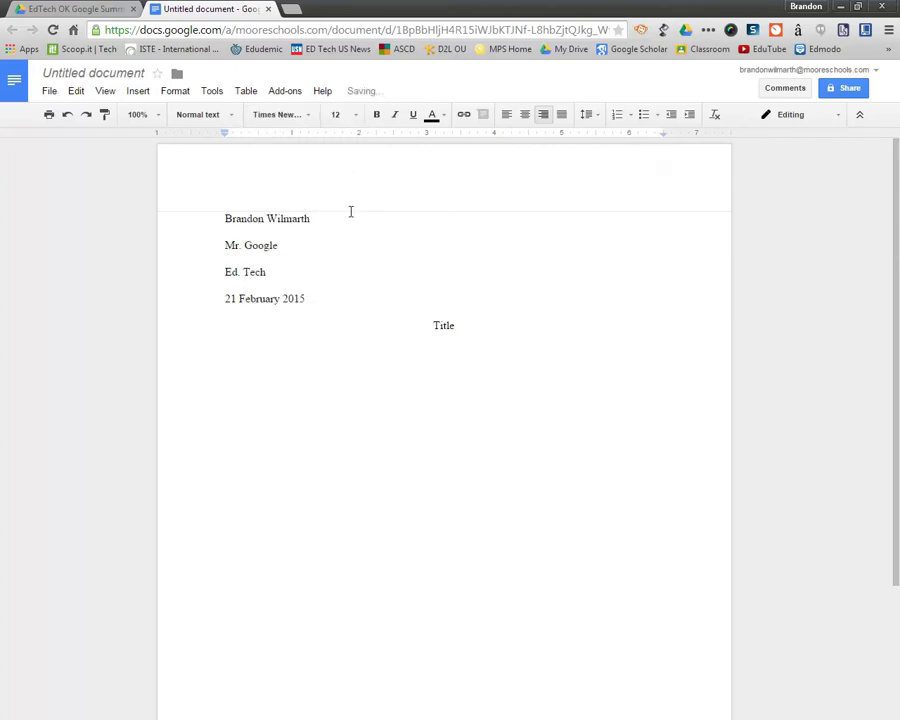
{"action": "type", "text": "Wilmarth"}
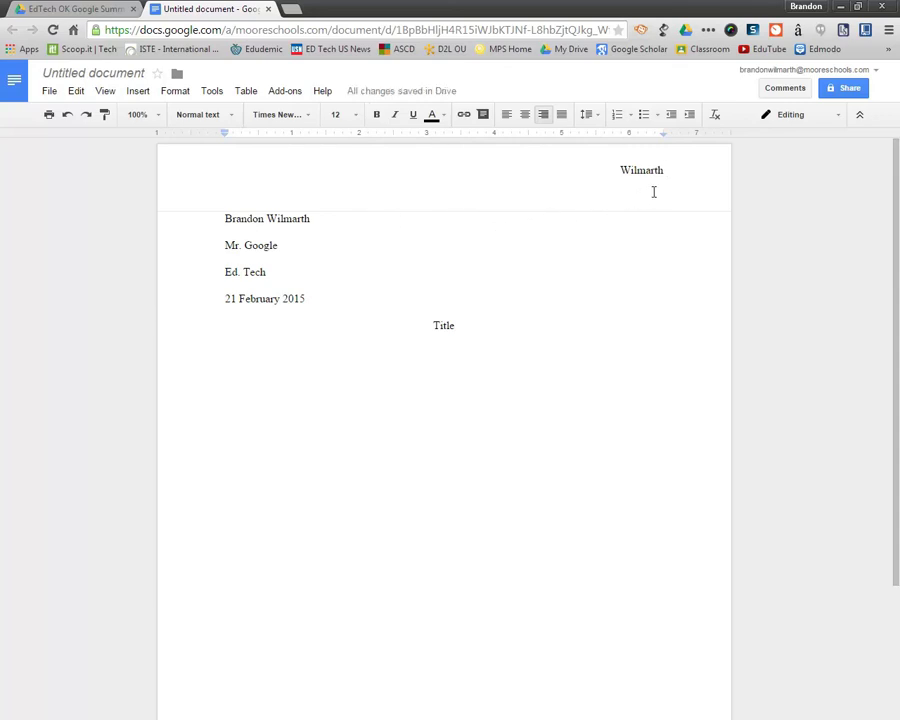
{"action": "type", "text": "1"}
Replace the typed 1 with an automatic top-of-page number, then return to the body
{"action": "key", "text": "BackSpace"}
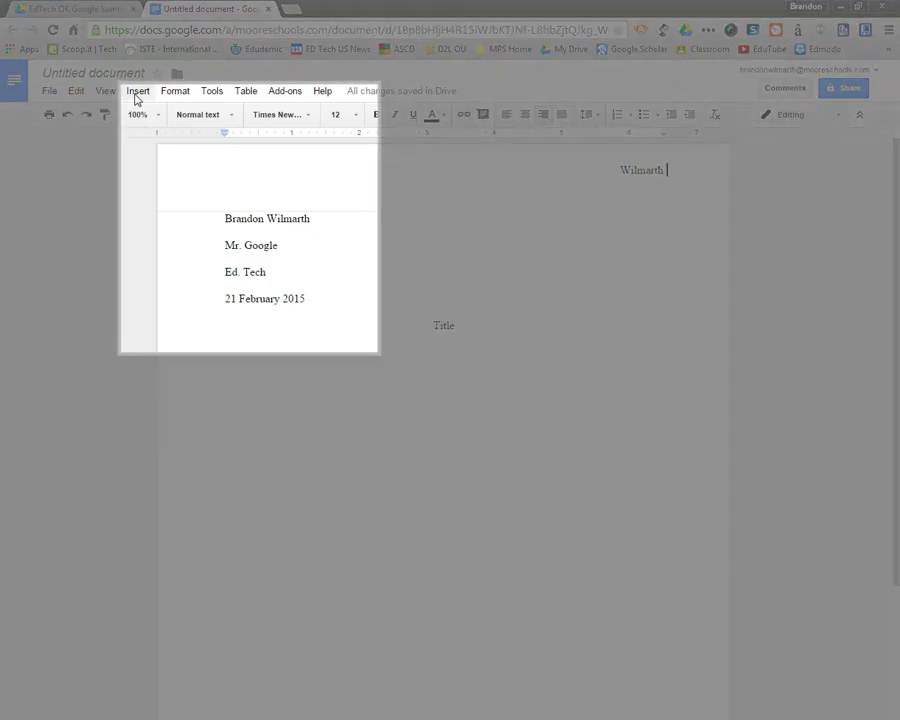
{"action": "left_click", "coordinate": [138, 93]}
{"action": "mouse_move", "coordinate": [187, 313]}
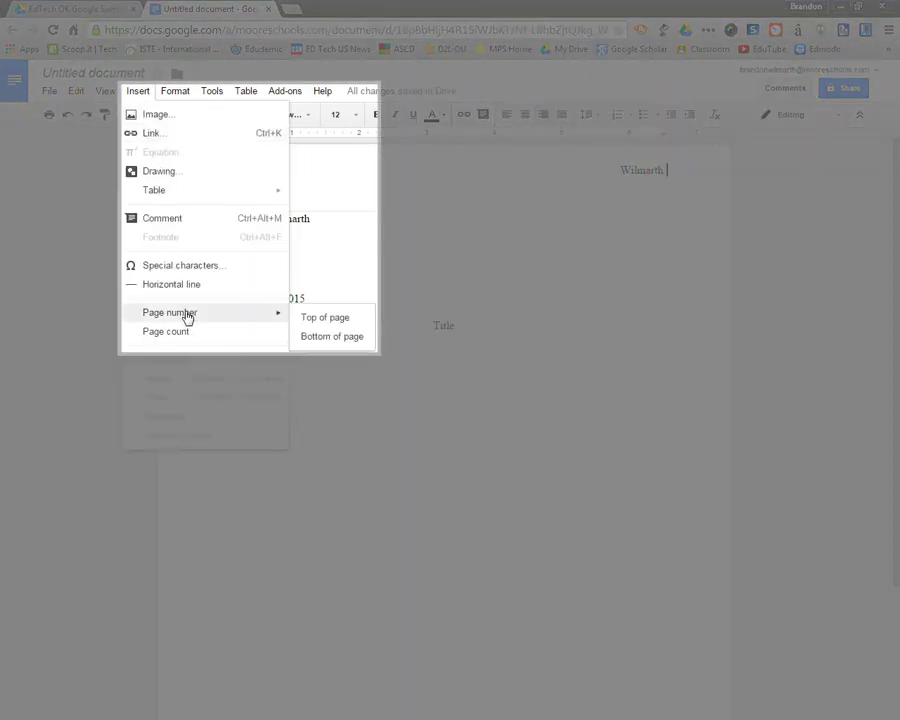
{"action": "left_click", "coordinate": [332, 318]}
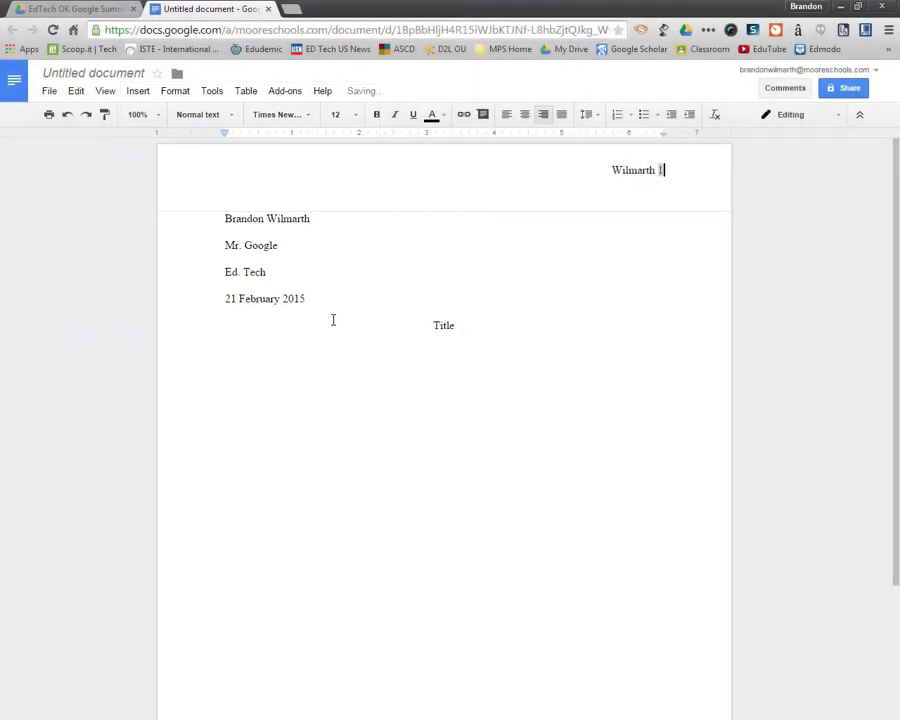
{"action": "left_click", "coordinate": [342, 370]}
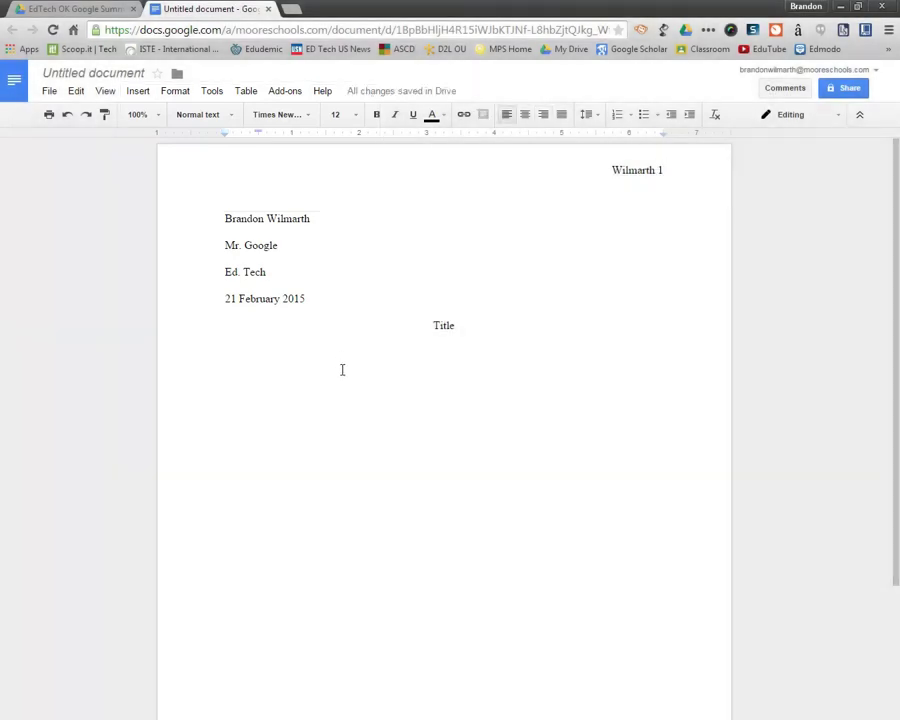